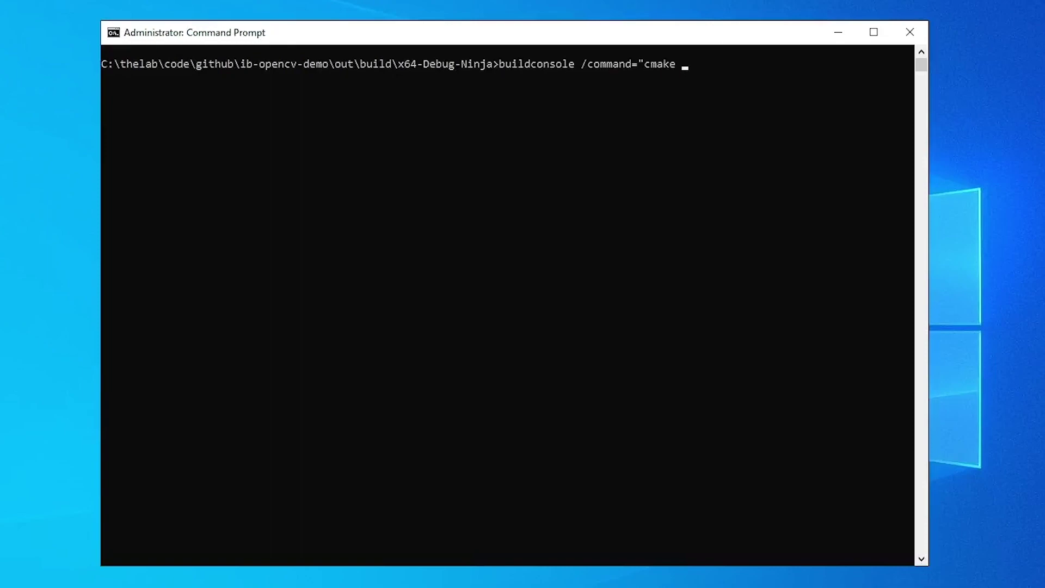
# Finish the buildconsole command wrapping the cmake build in the x64-Debug-Ninja folder and run it
pyautogui.write('"')
pyautogui.press('Return')
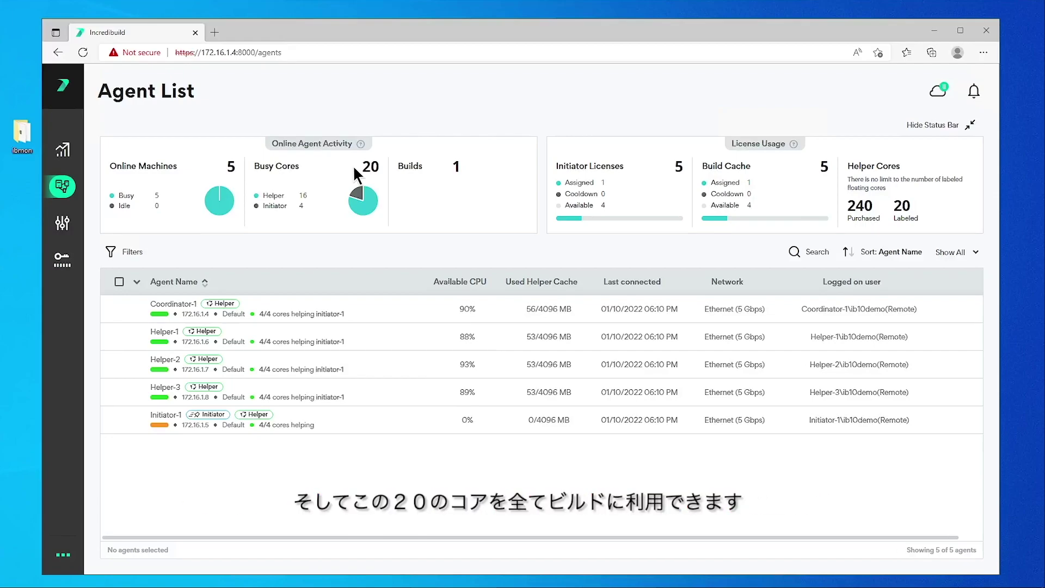
# Expand the details of agent Helper-1, reverse the agent name sort order, and select all agents in the list
pyautogui.click(139, 331)
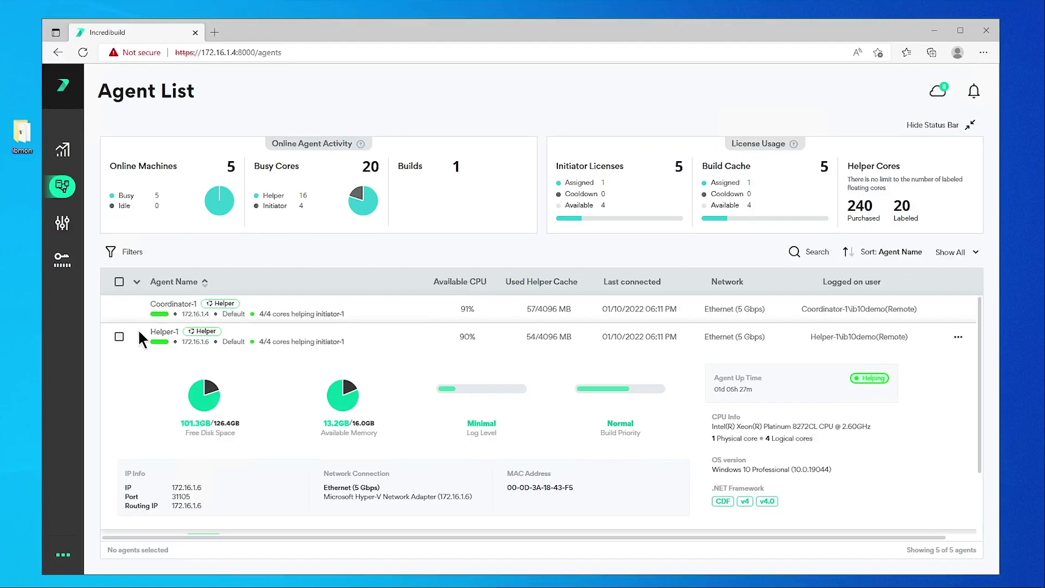
pyautogui.click(119, 337)
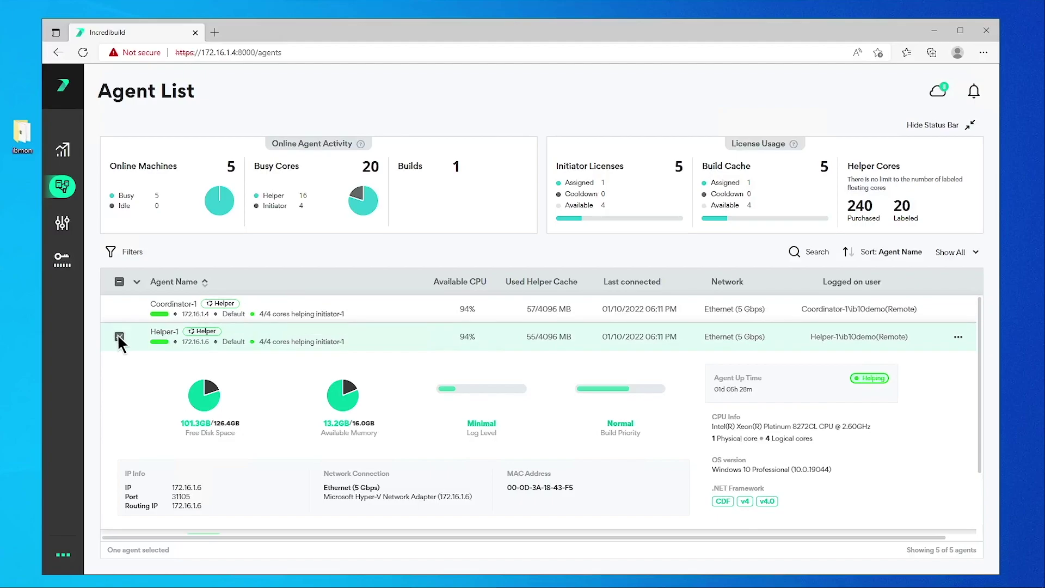
pyautogui.rightClick(118, 336)
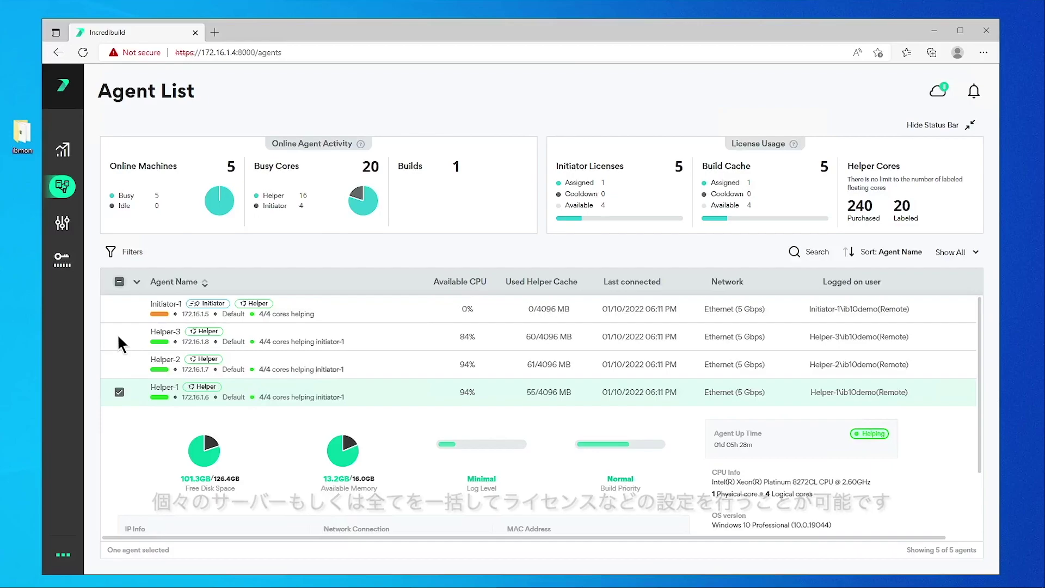
pyautogui.press('space')
pyautogui.press('space')
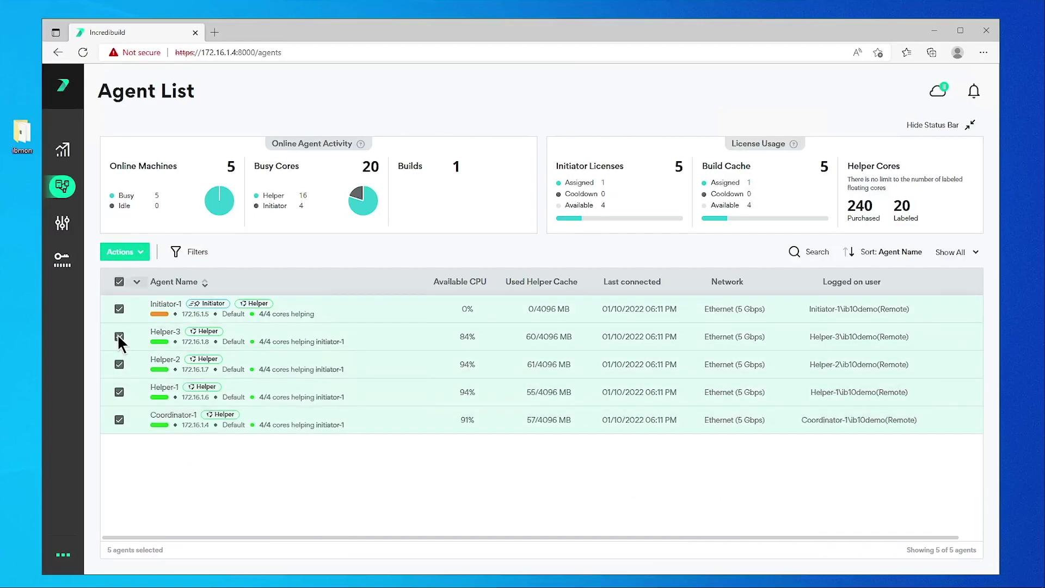
# Look through the bulk actions for the selected agents, including License Configuration, Add to Build Group and Assignment Priority, and leave without applying any
pyautogui.click(119, 251)
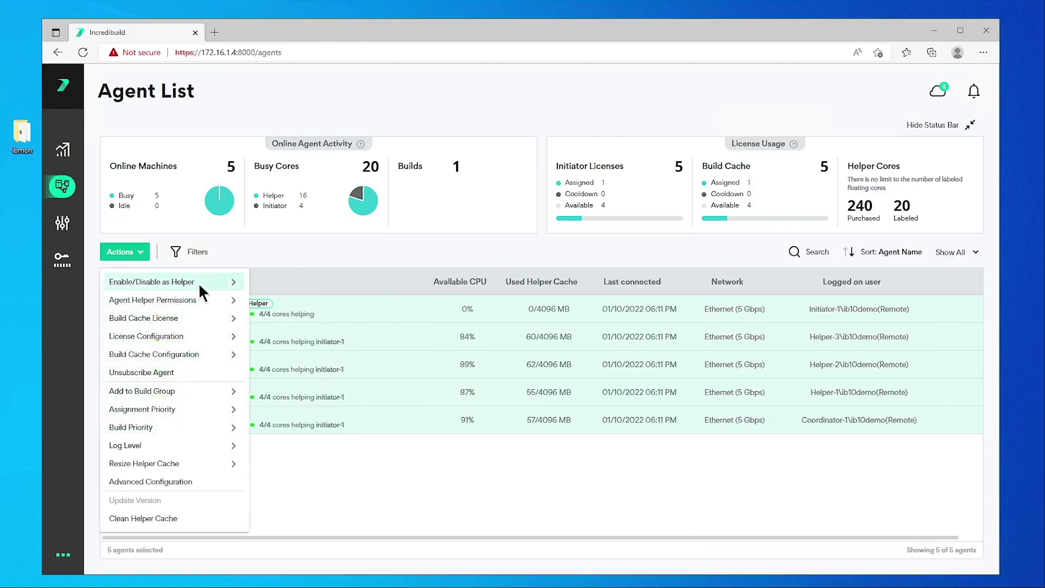
pyautogui.click(198, 282)
pyautogui.click(200, 338)
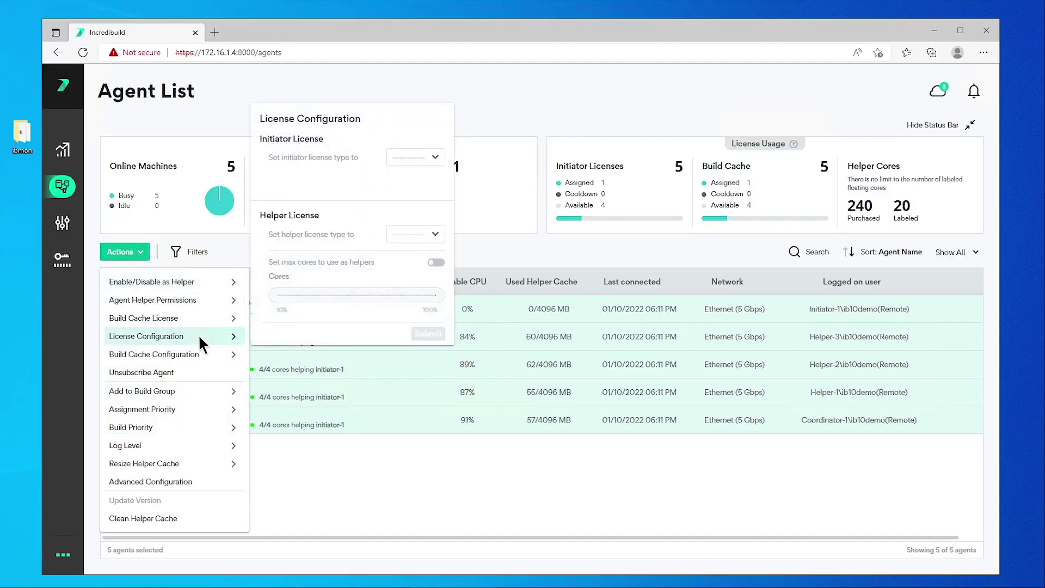
pyautogui.click(198, 391)
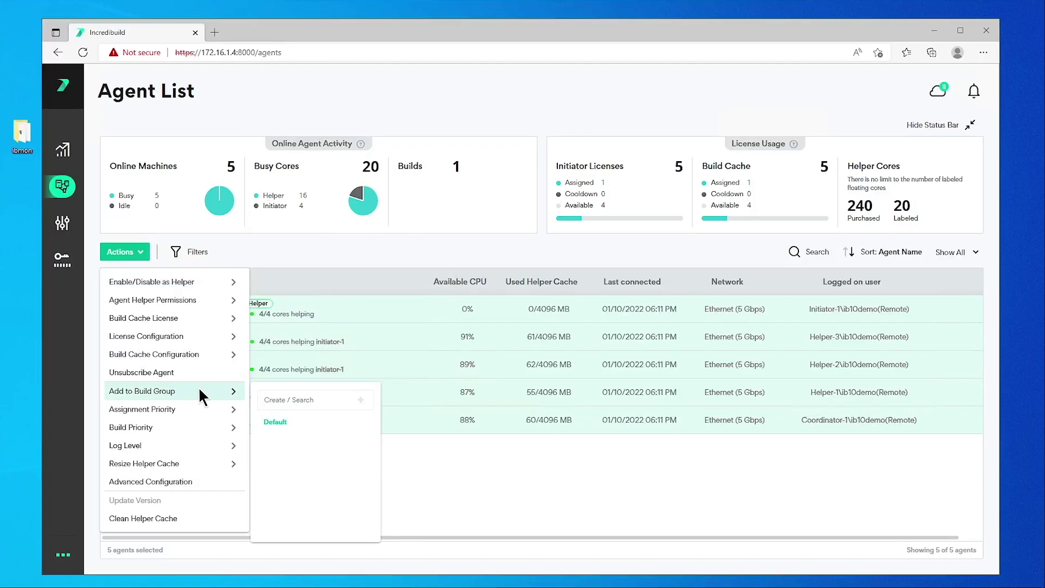
pyautogui.click(198, 407)
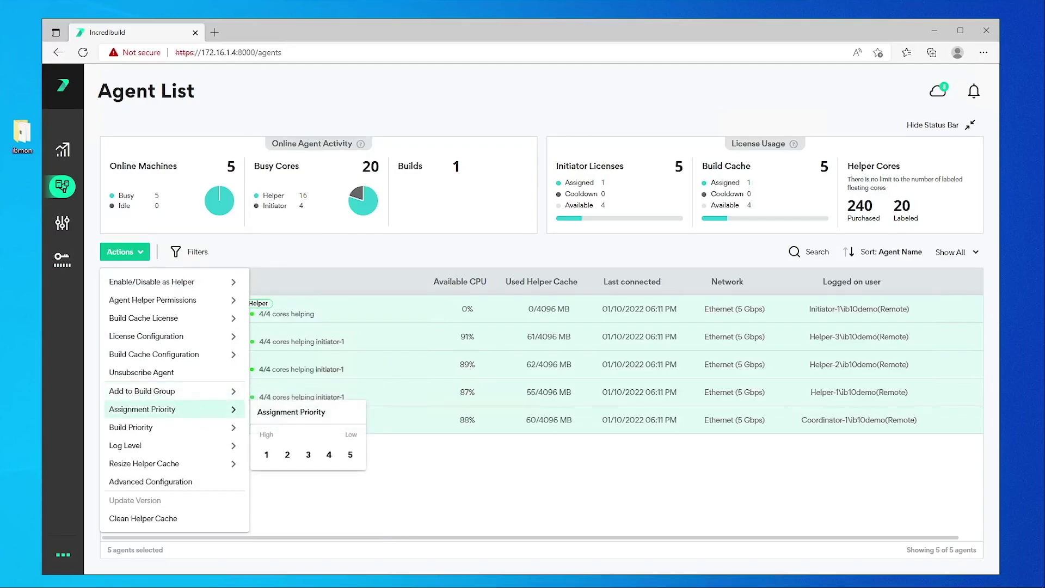
pyautogui.press('Escape')
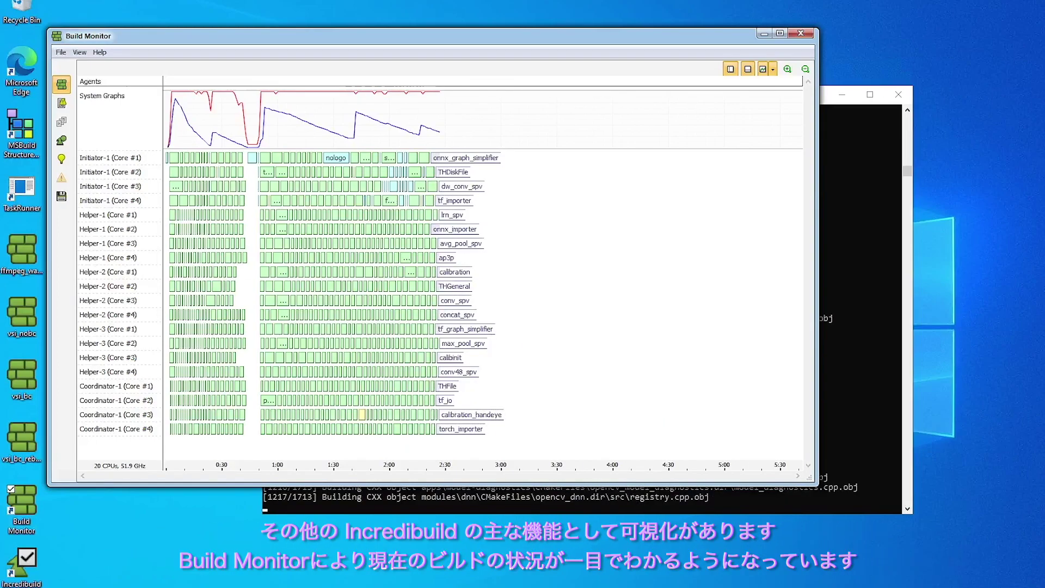
# In Build Monitor, examine the per-core task bars of every agent and the ready and active task graphs
pyautogui.moveTo(329, 105)
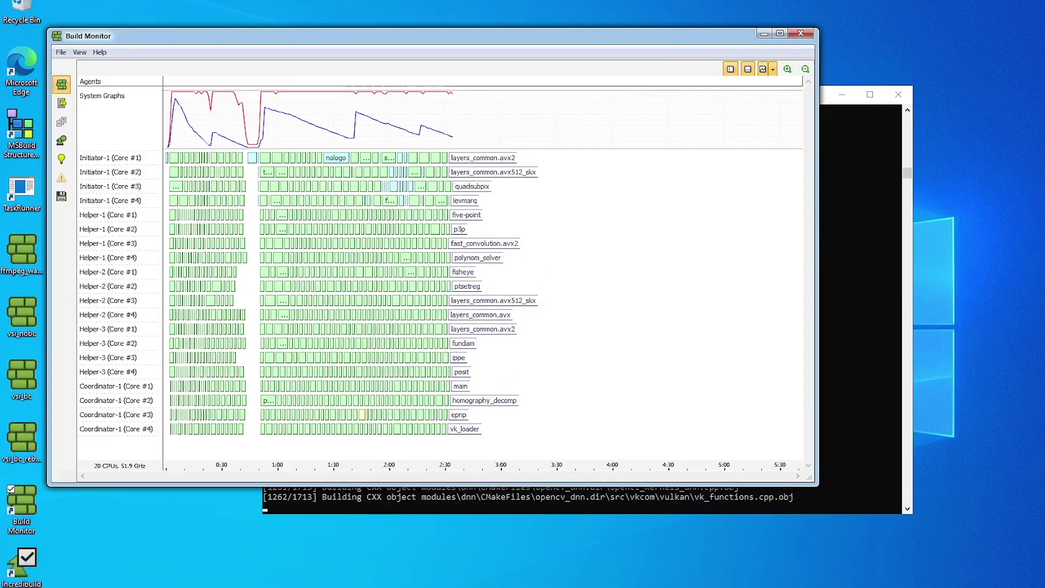
pyautogui.moveTo(119, 386)
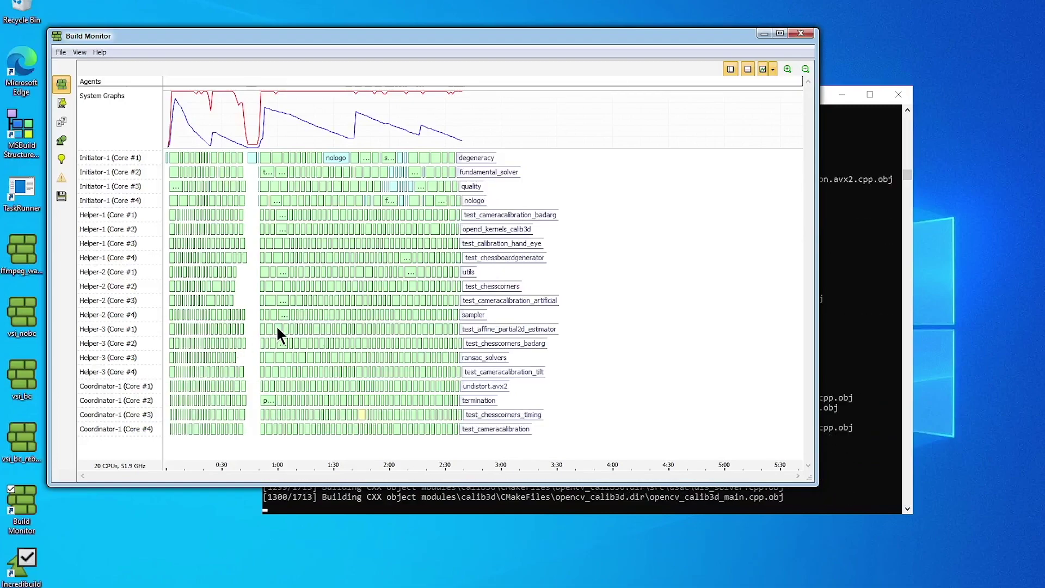
pyautogui.moveTo(339, 306)
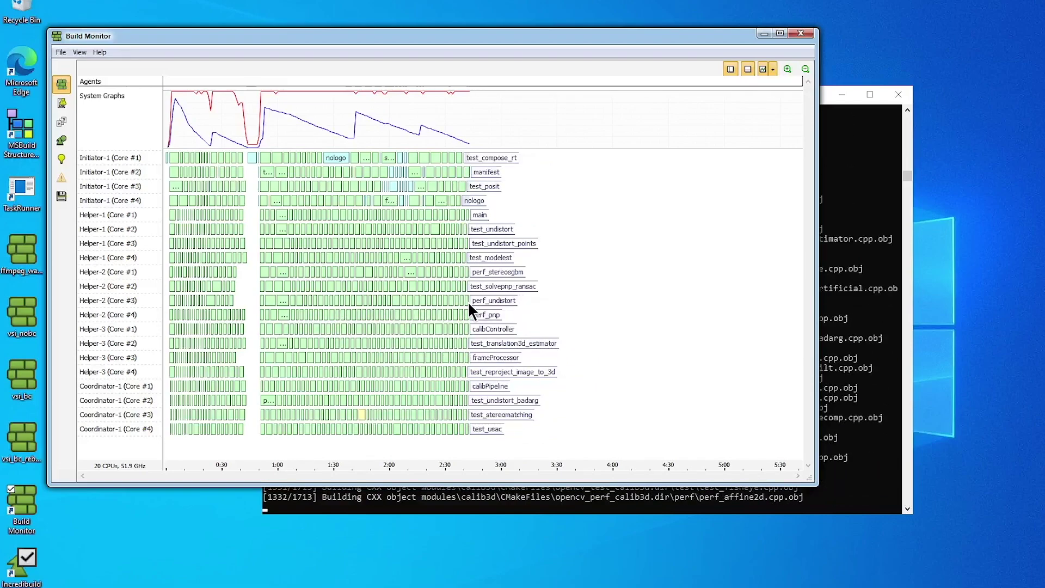
pyautogui.moveTo(468, 301)
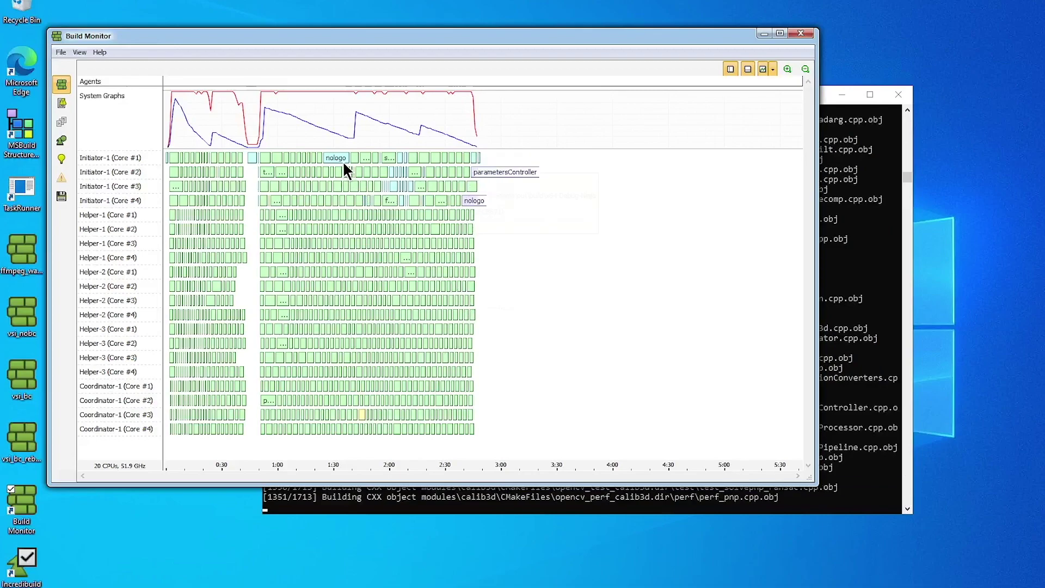
pyautogui.moveTo(342, 161)
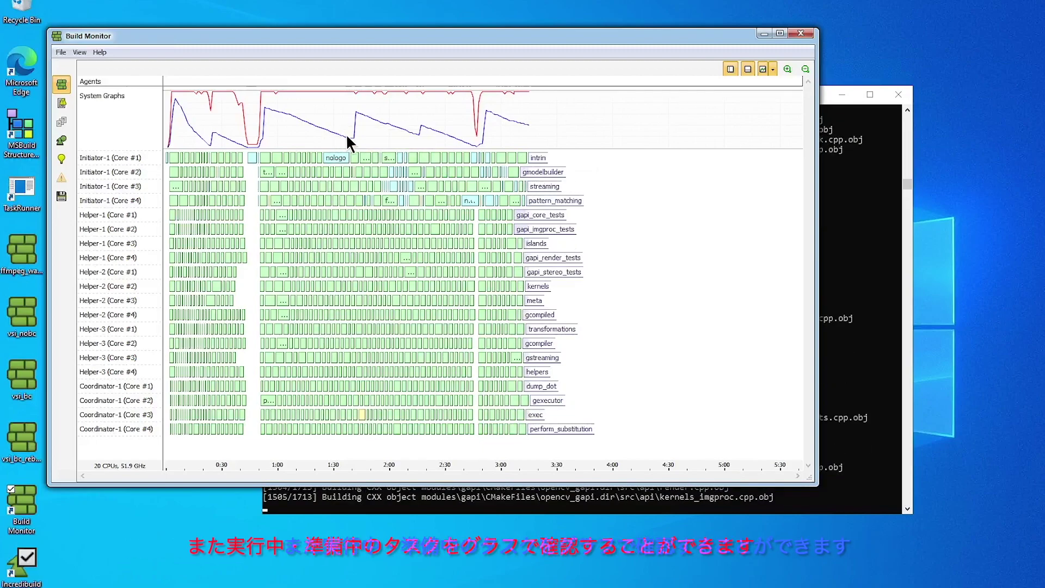
pyautogui.moveTo(347, 143)
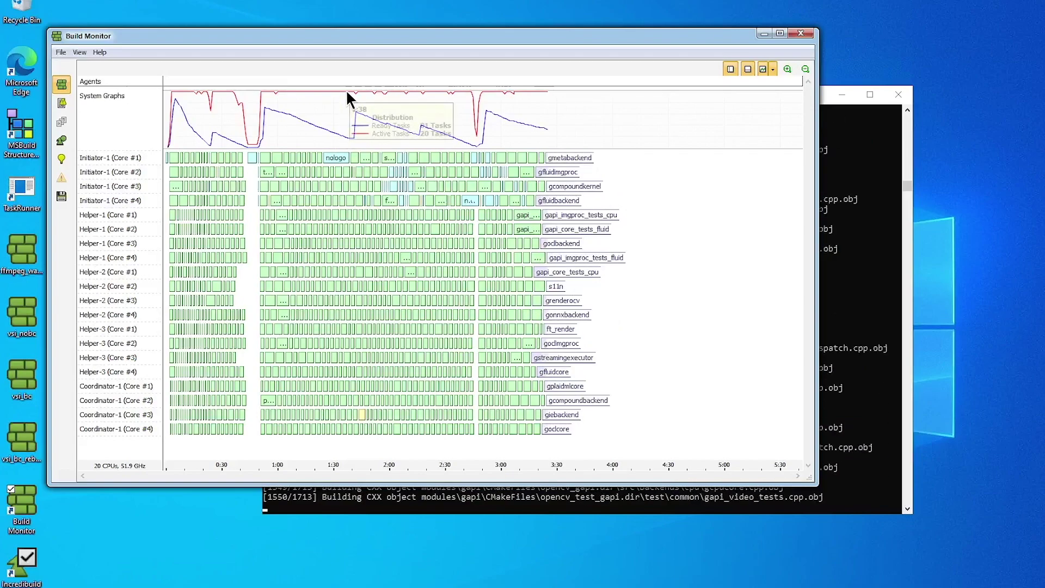
pyautogui.moveTo(347, 92)
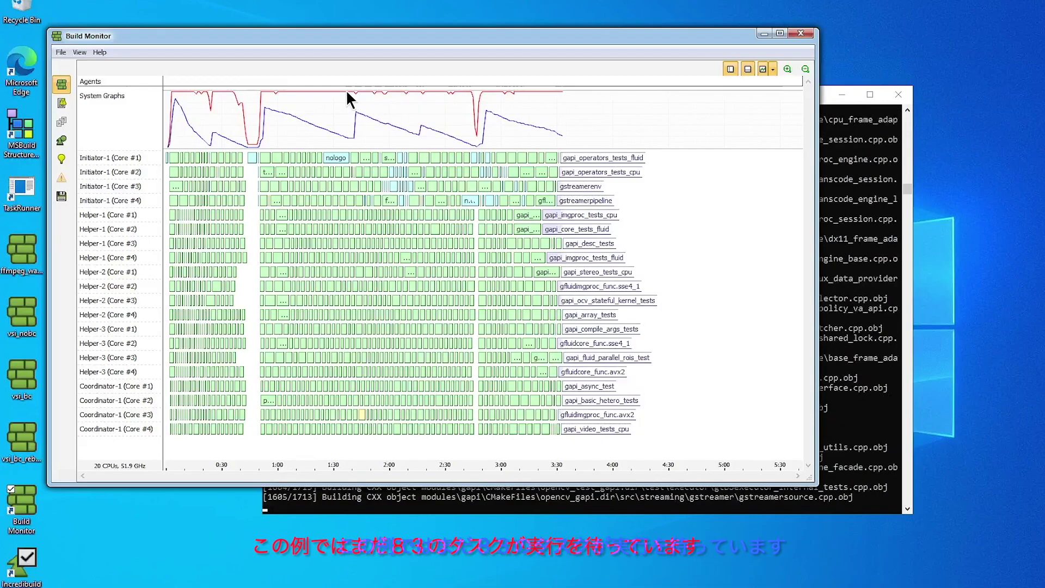
pyautogui.moveTo(265, 101)
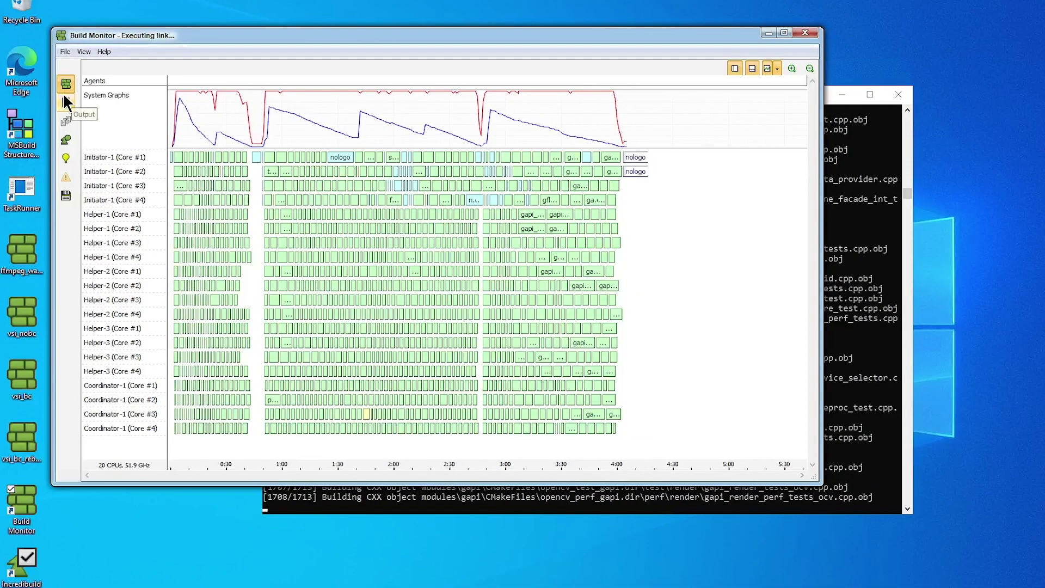
# View the build output log and the Command Prompt result, and check the finished build's summary in Build Monitor
pyautogui.click(66, 102)
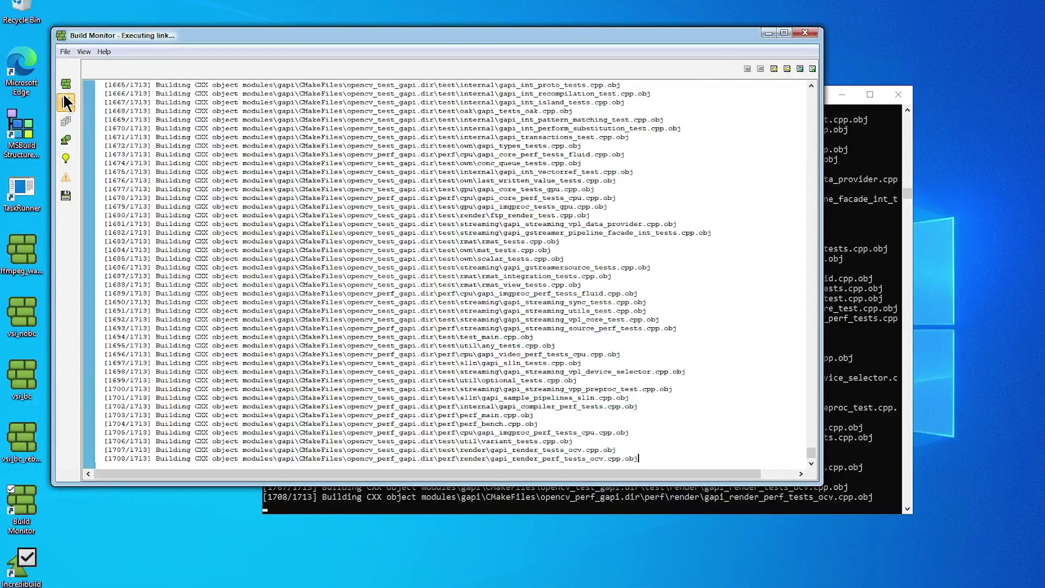
pyautogui.hotkey('alt', 'Tab')
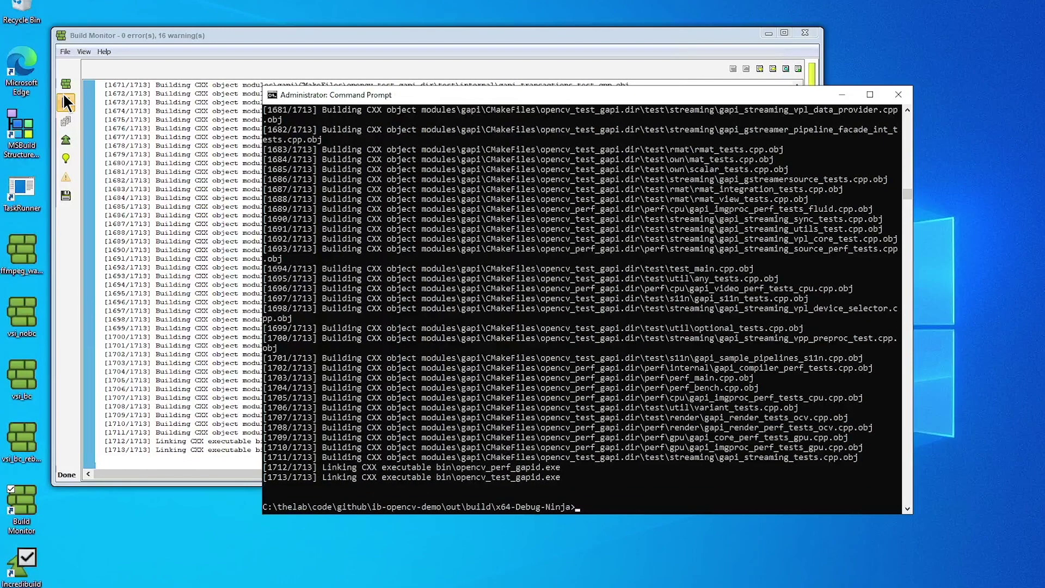
pyautogui.click(64, 143)
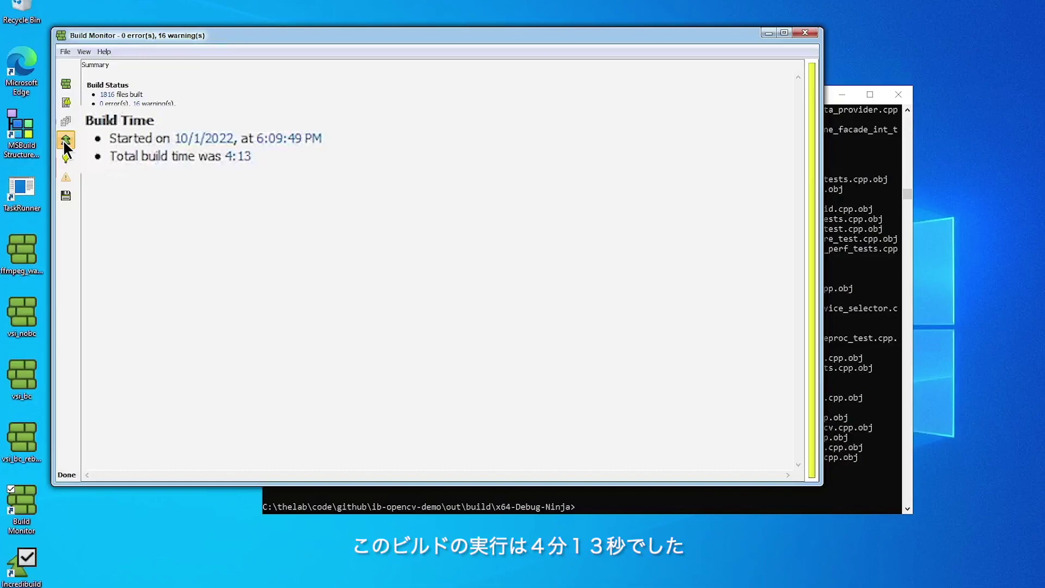
pyautogui.click(66, 86)
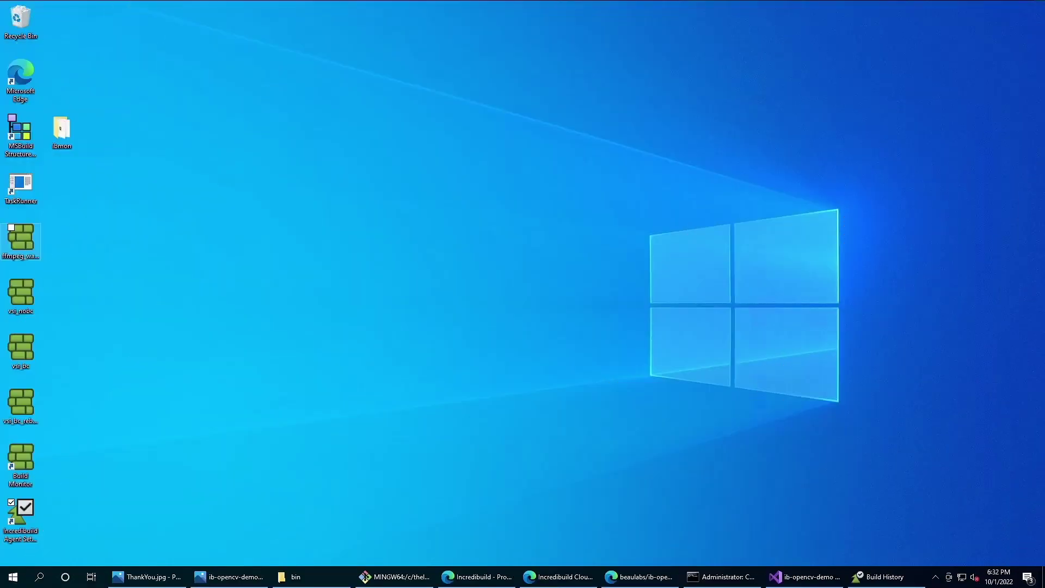
# Switch to the ib-opencv-demo project in Visual Studio and review the commands in the IncrediBuild extension settings
pyautogui.click(805, 577)
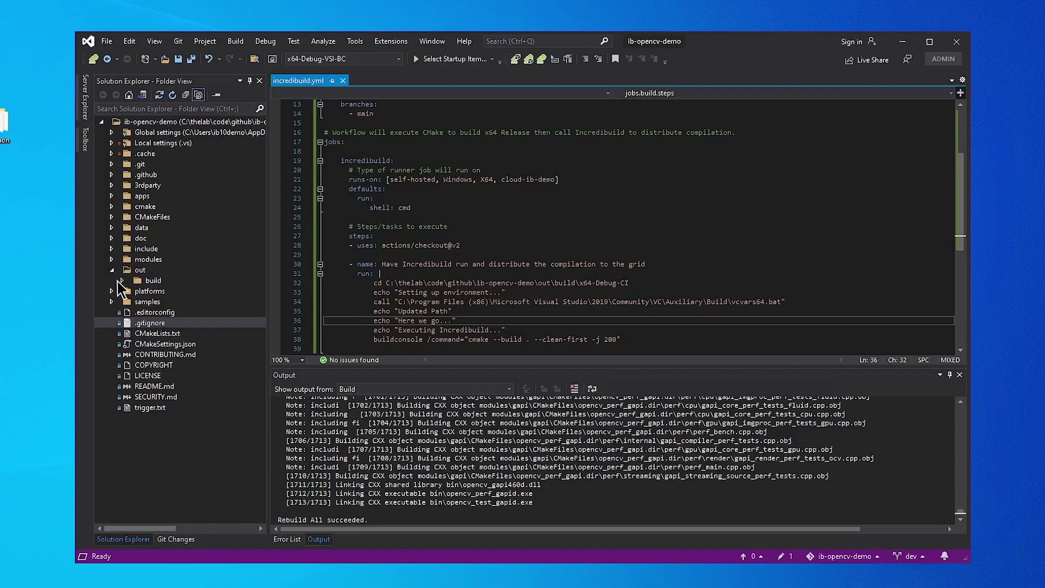
pyautogui.click(390, 41)
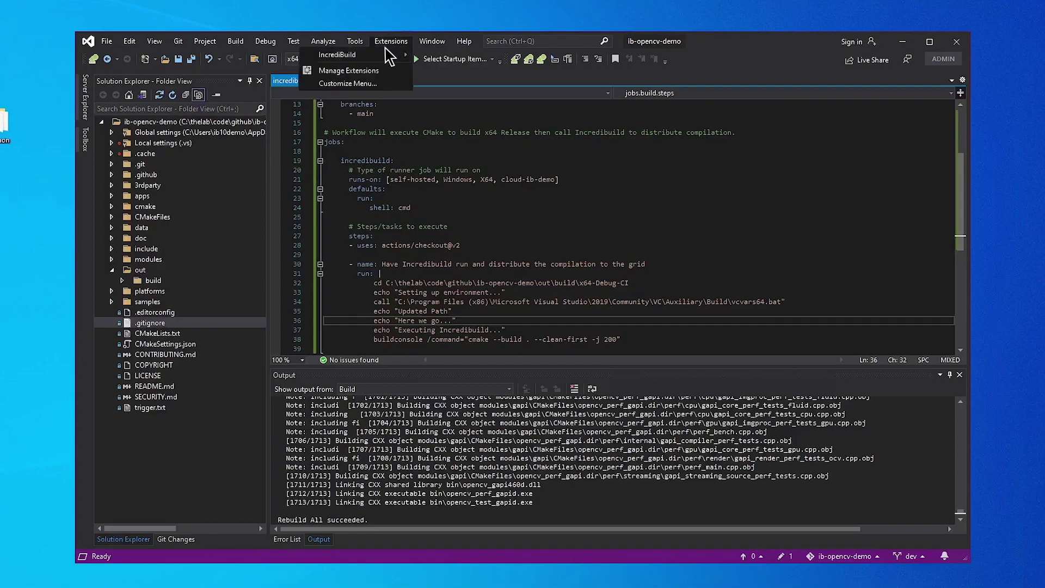
pyautogui.moveTo(385, 55)
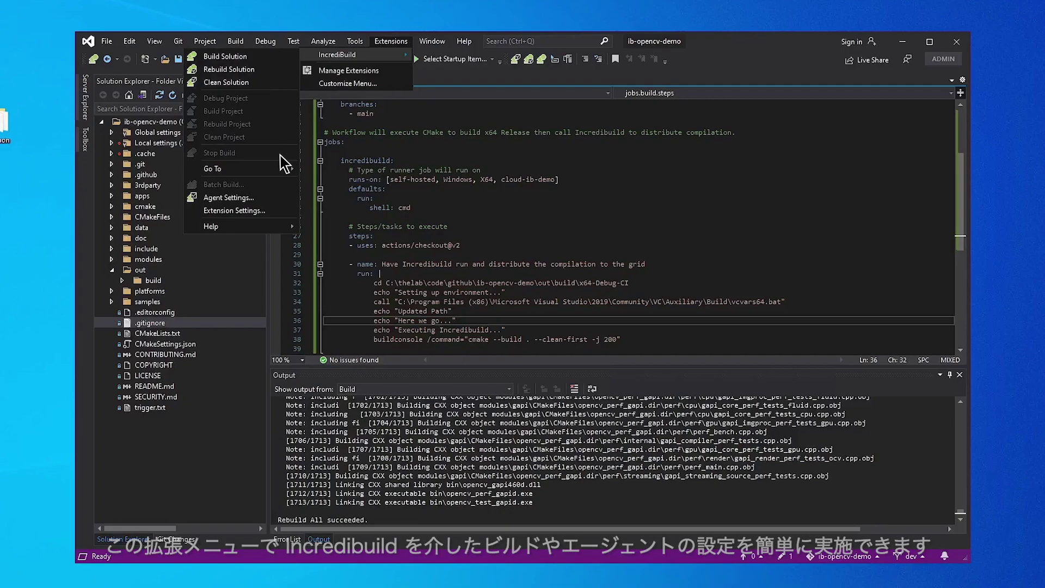
pyautogui.click(280, 214)
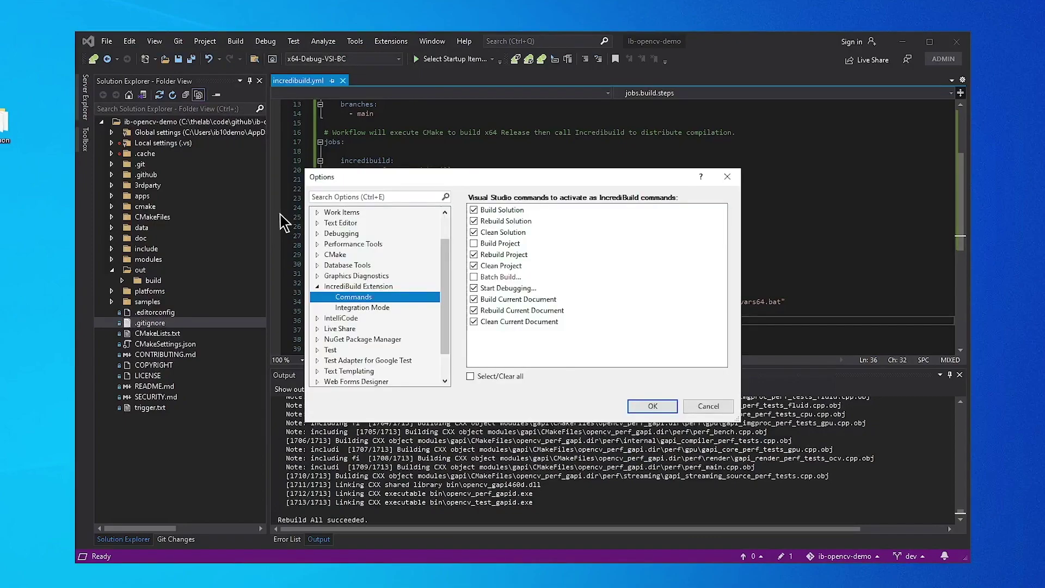
pyautogui.press('Escape')
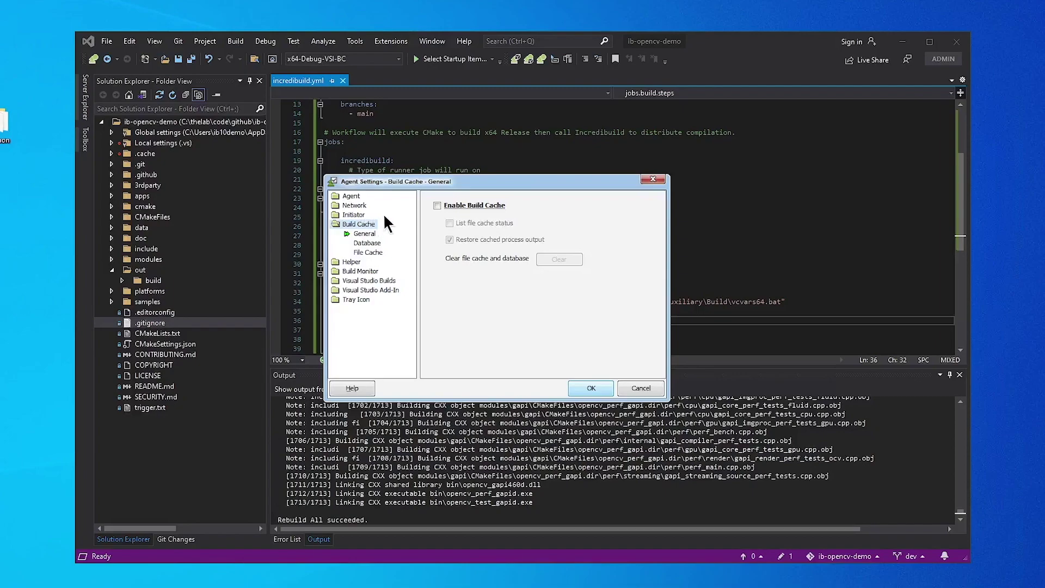
# Enable Build Cache in the IncrediBuild agent settings and apply the change
pyautogui.click(437, 206)
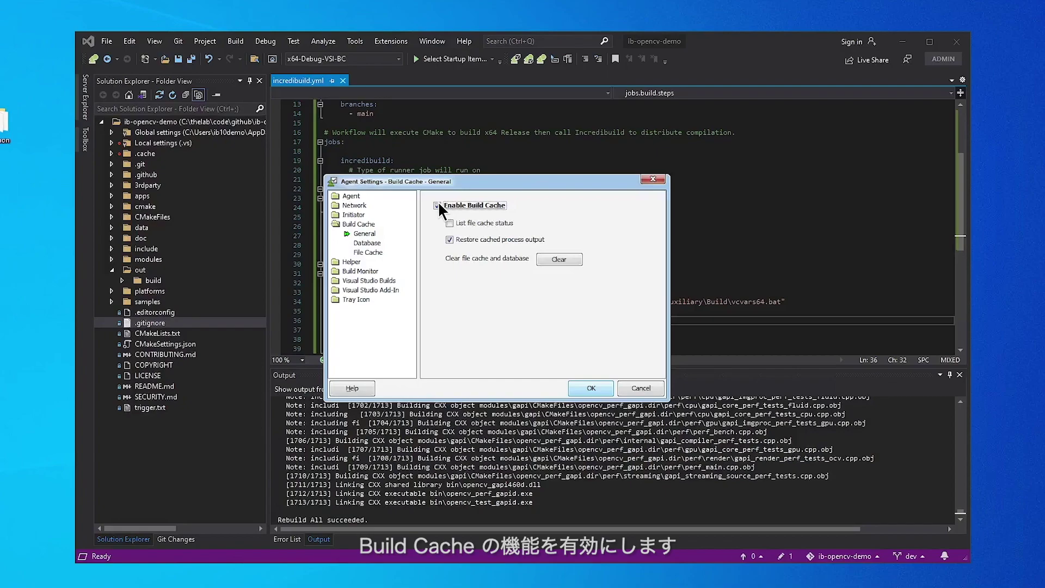
pyautogui.click(579, 387)
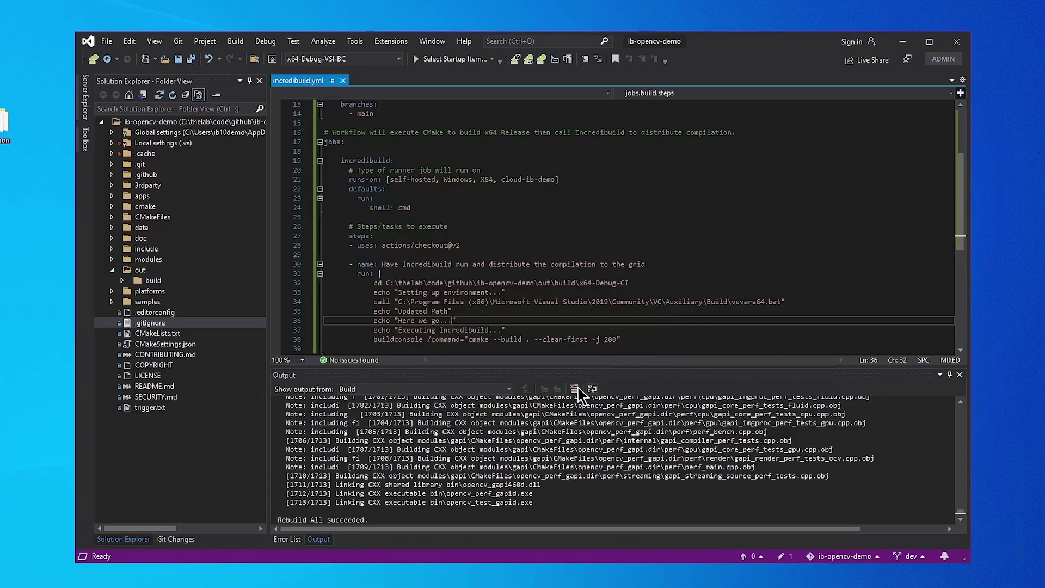
# Rebuild the ib-opencv-demo solution through the IncrediBuild extension
pyautogui.click(391, 42)
pyautogui.moveTo(389, 55)
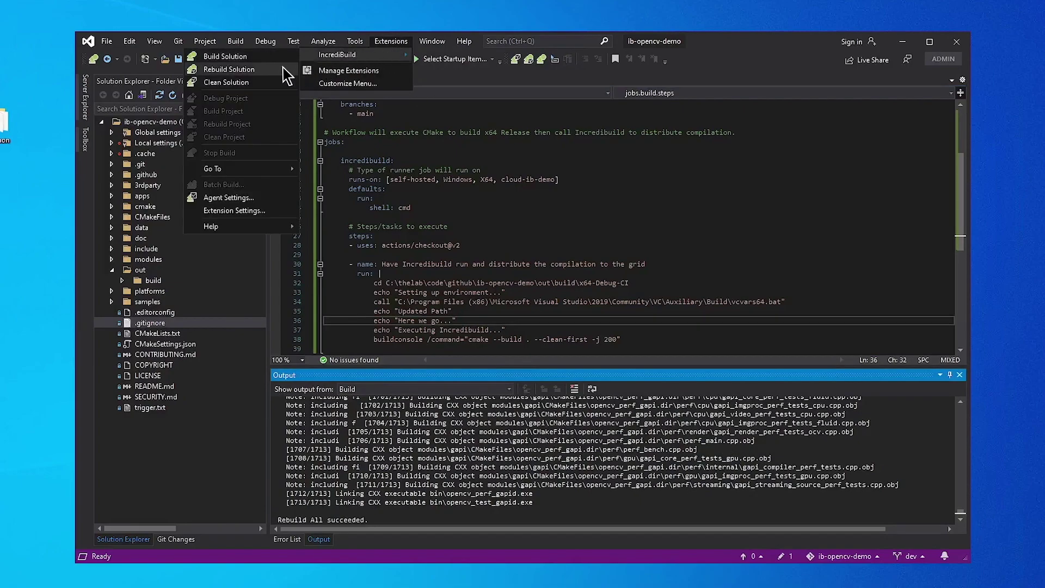
pyautogui.click(283, 69)
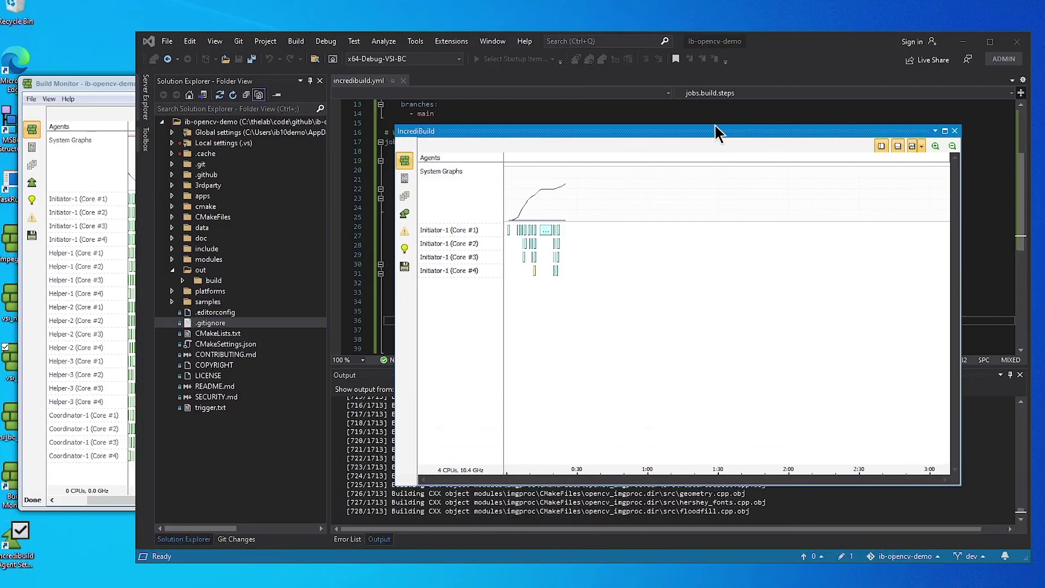
# Switch to the finished ib-opencv-demo build in Build Monitor and examine its caching build outputs task
pyautogui.click(95, 82)
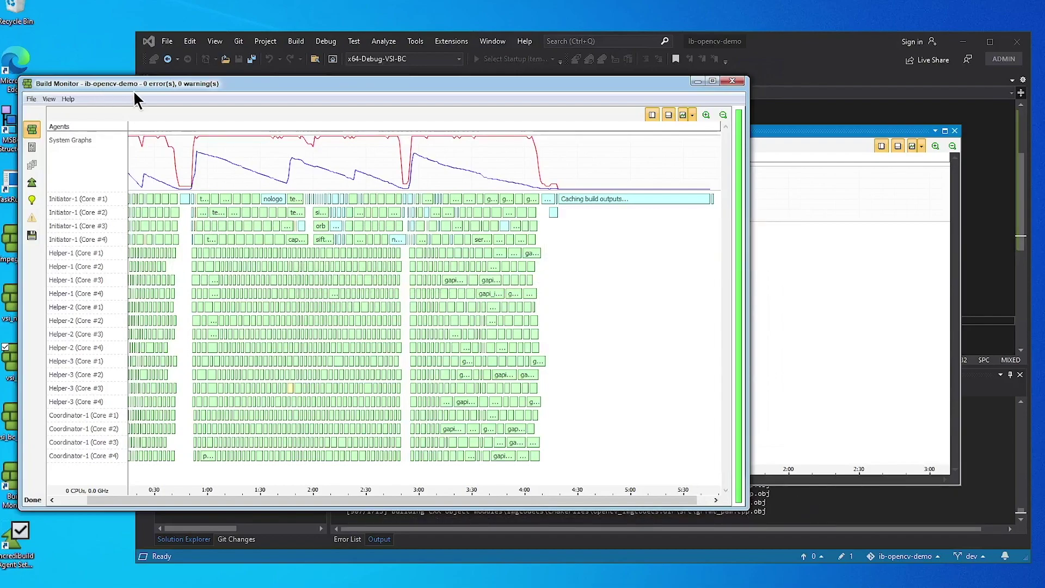
pyautogui.moveTo(563, 207)
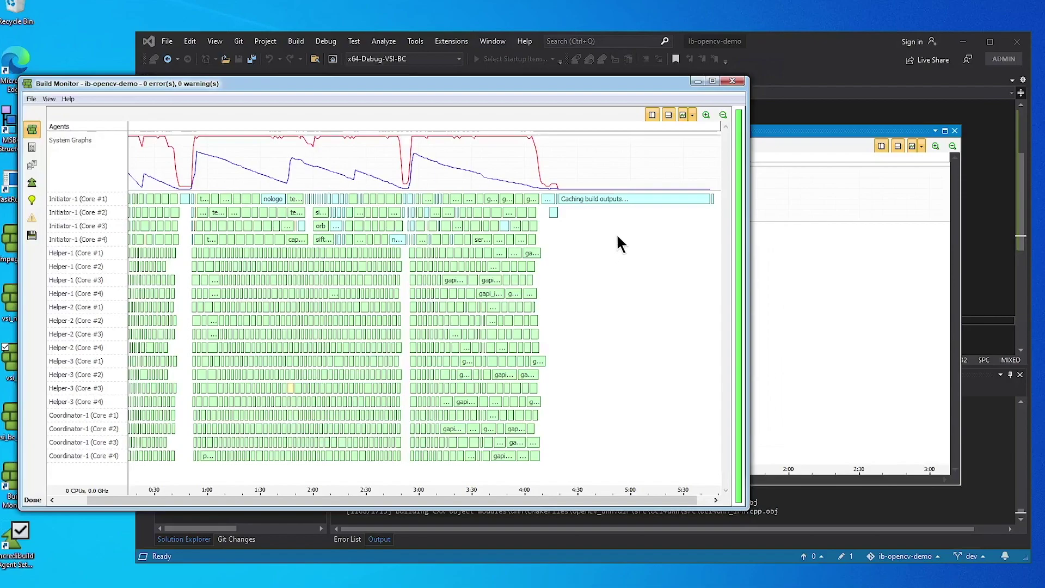
# Add the Build Cache graphs Tasks to Cache and Cache Hits to the system graphs of the ib-opencv-demo build
pyautogui.click(693, 114)
pyautogui.click(684, 114)
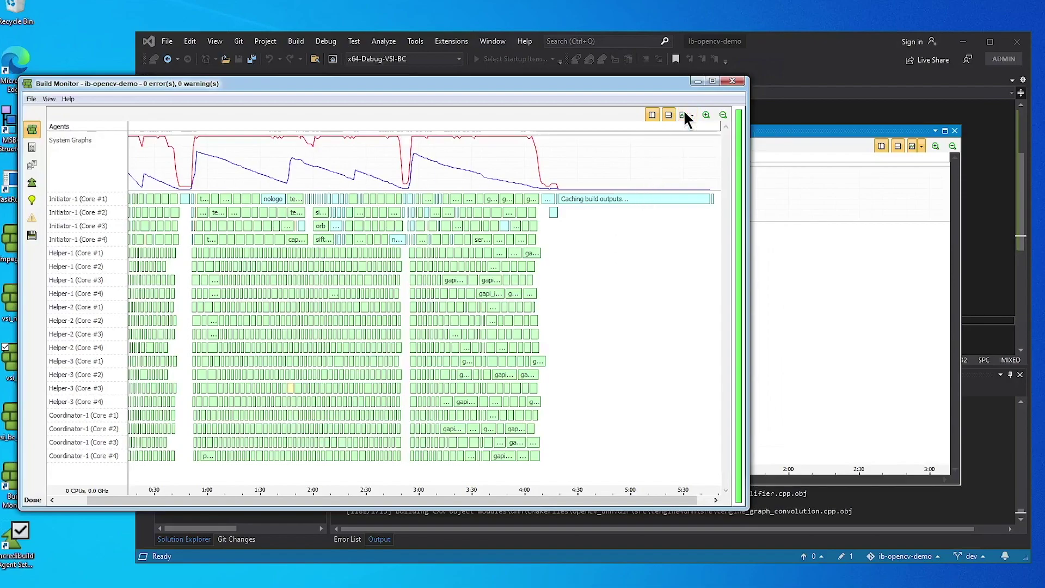
pyautogui.moveTo(667, 248); pyautogui.dragTo(666, 317)
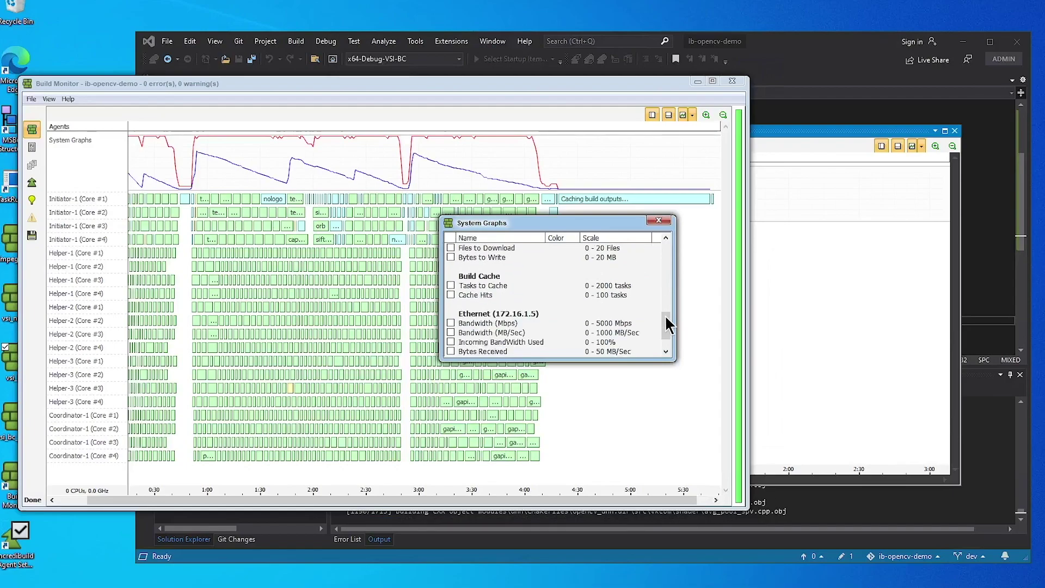
pyautogui.click(533, 285)
pyautogui.click(533, 294)
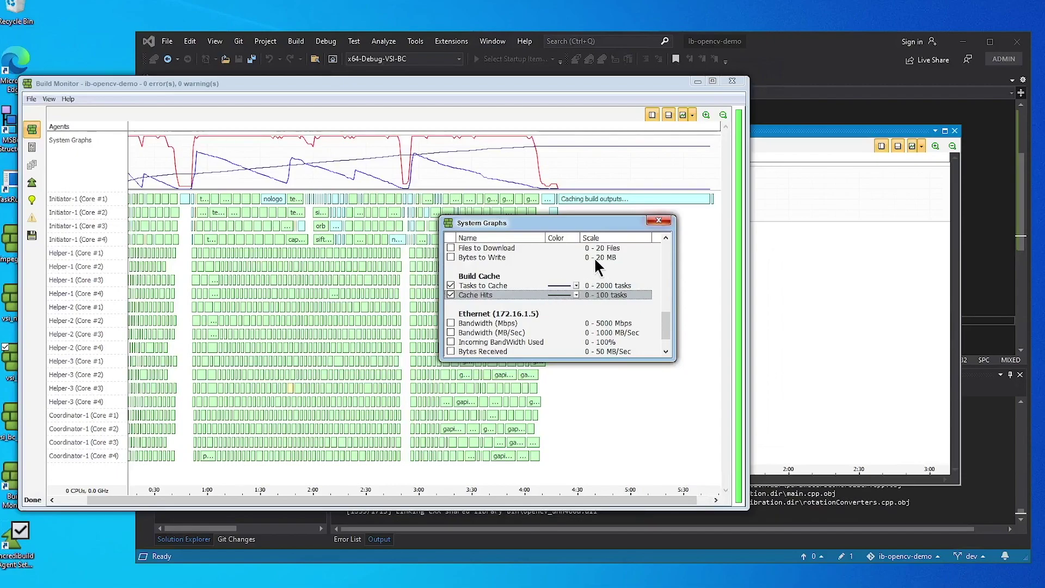
pyautogui.click(658, 221)
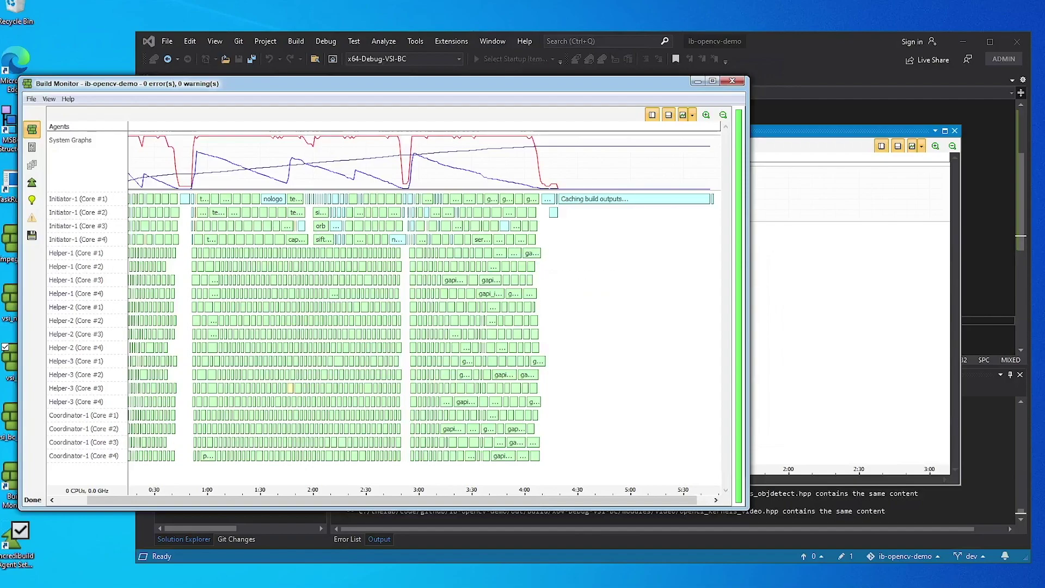
# Compare the cached rebuild in Visual Studio with the earlier Build Monitor build, and show the cached rebuild's summary
pyautogui.moveTo(445, 253)
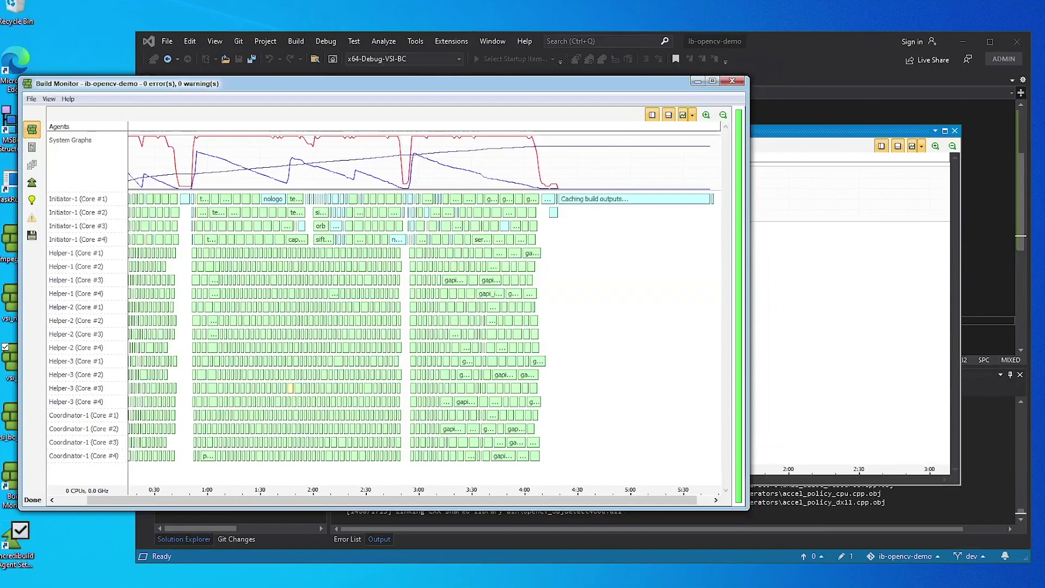
pyautogui.hotkey('alt', 'Tab')
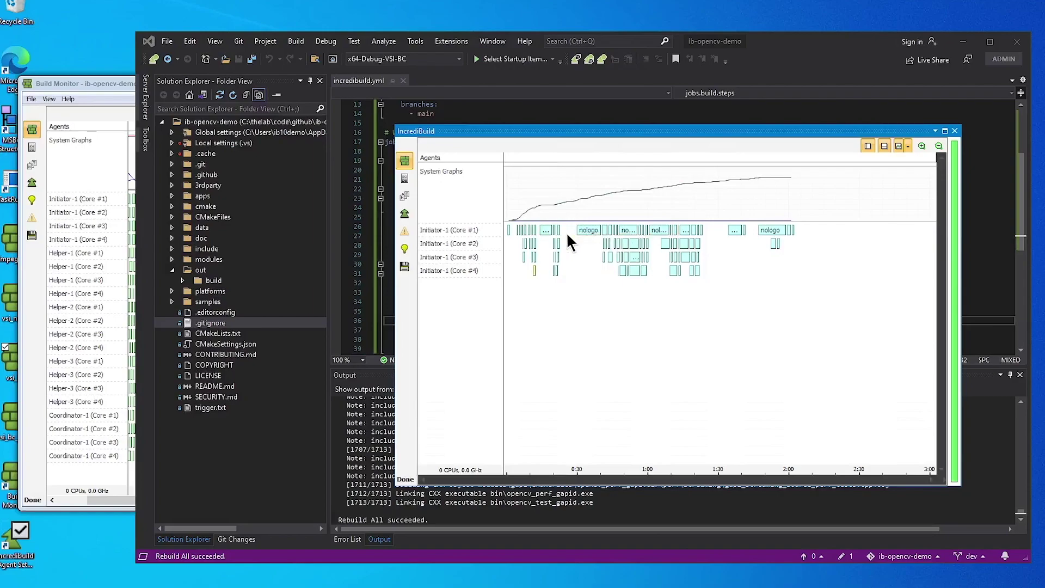
pyautogui.hotkey('alt', 'Tab')
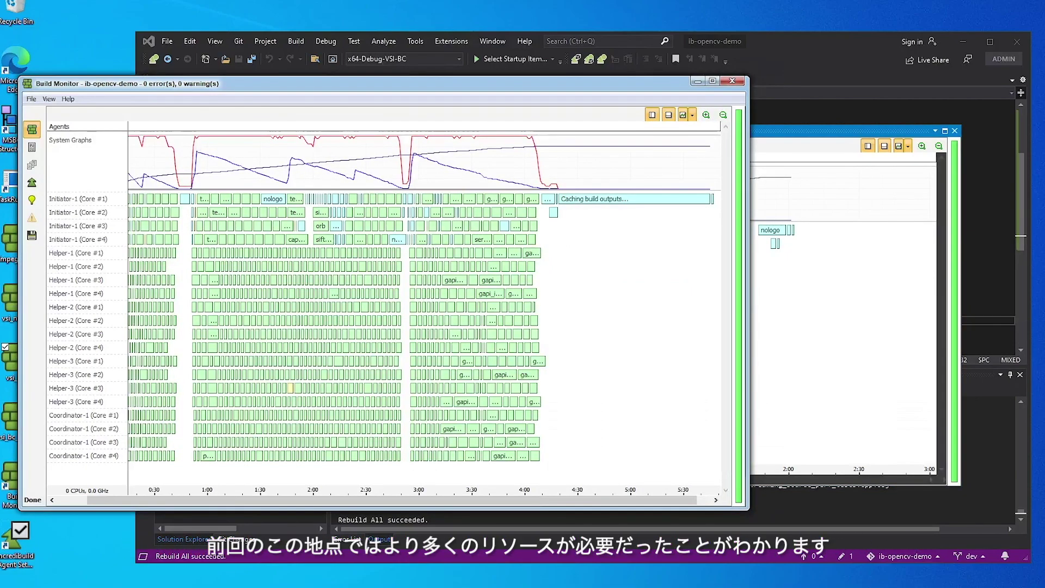
pyautogui.hotkey('alt', 'Tab')
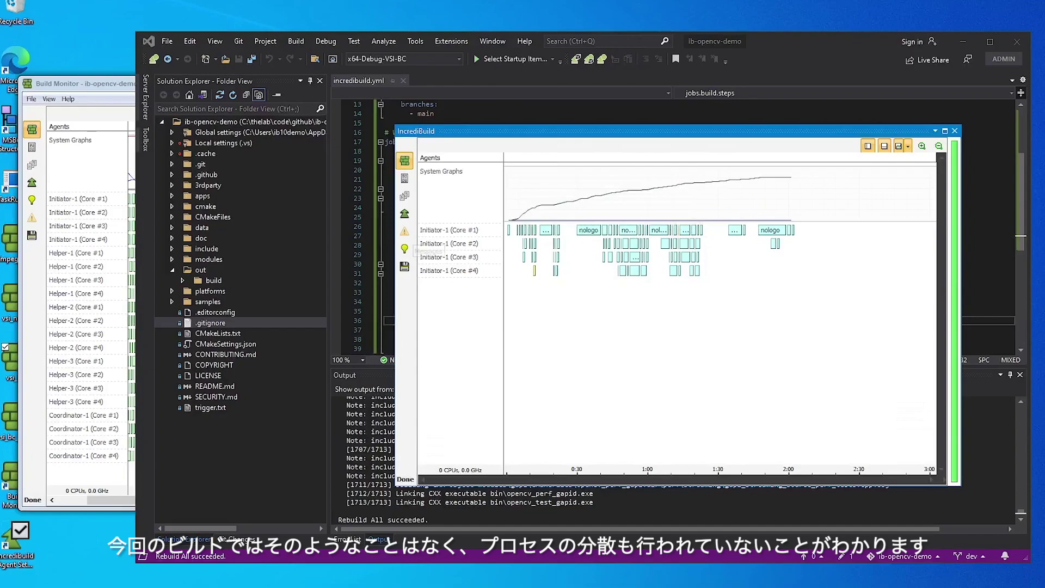
pyautogui.click(404, 214)
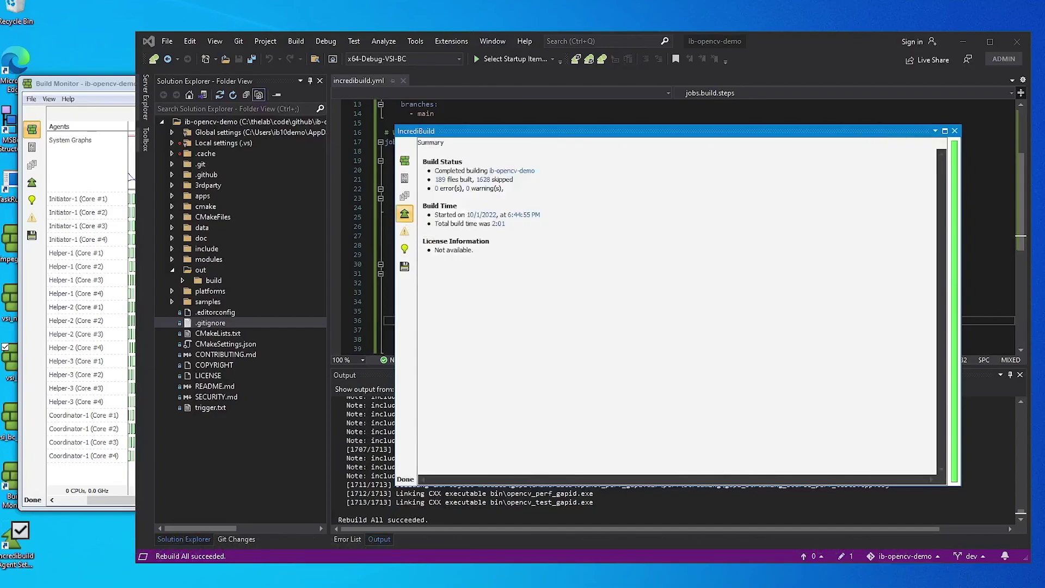